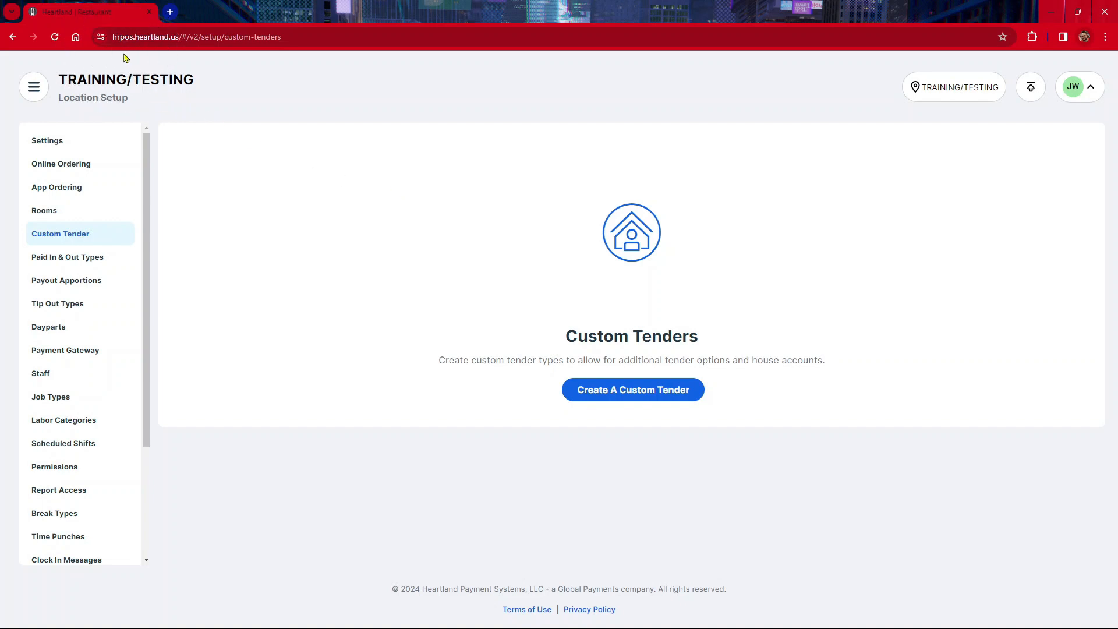
Step: Go to the Custom Tender section of Location Setup and start creating a custom tender
{"action": "left_click", "coordinate": [37, 96]}
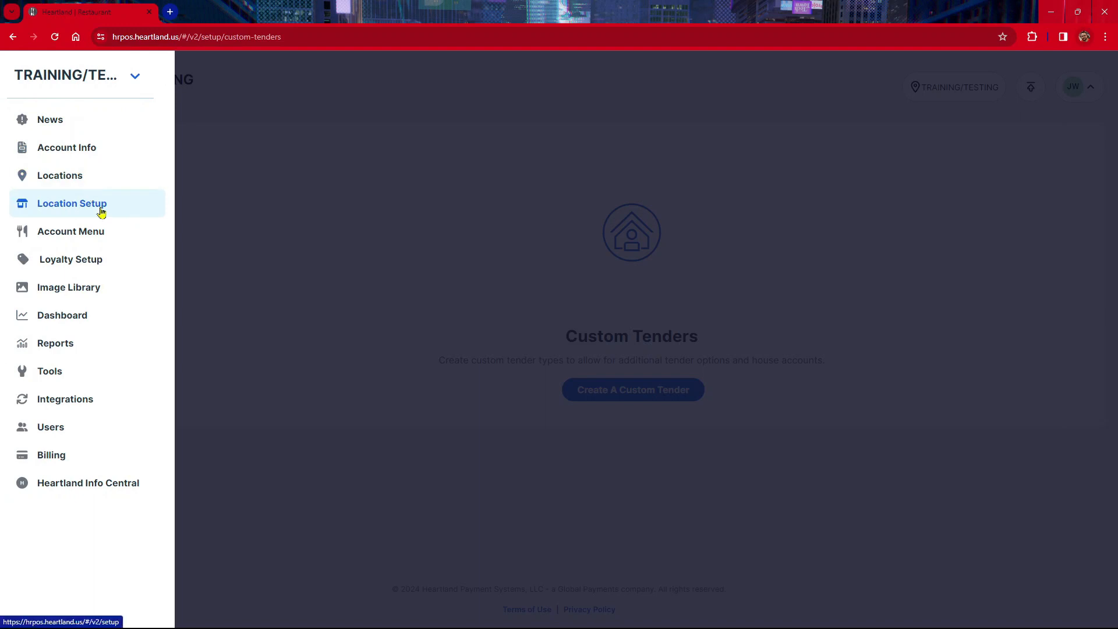
{"action": "left_click", "coordinate": [101, 212]}
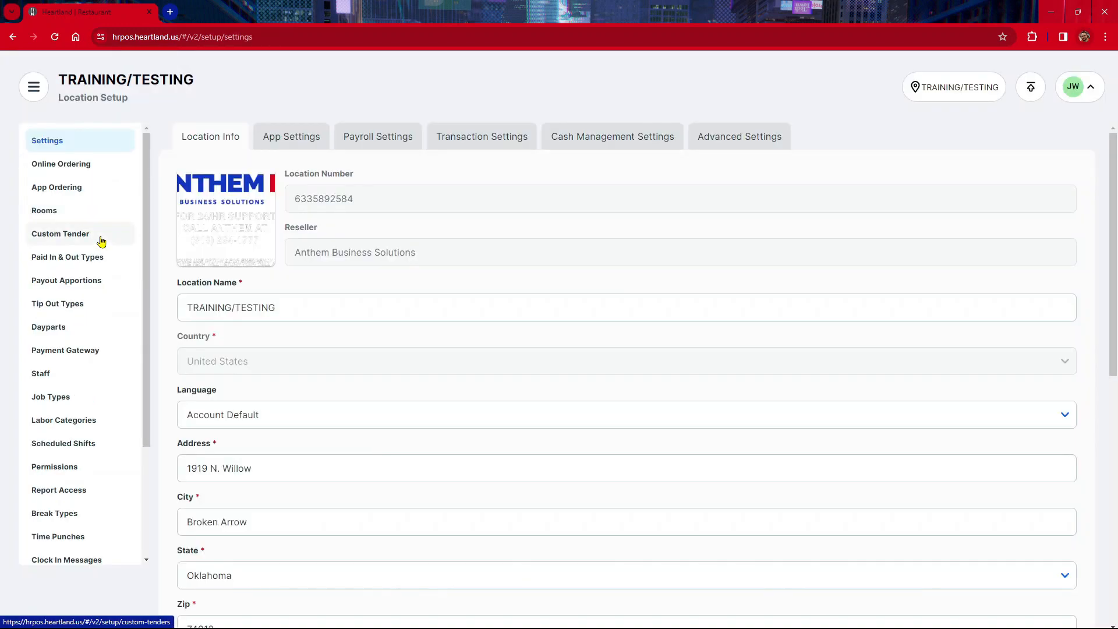
{"action": "left_click", "coordinate": [101, 239]}
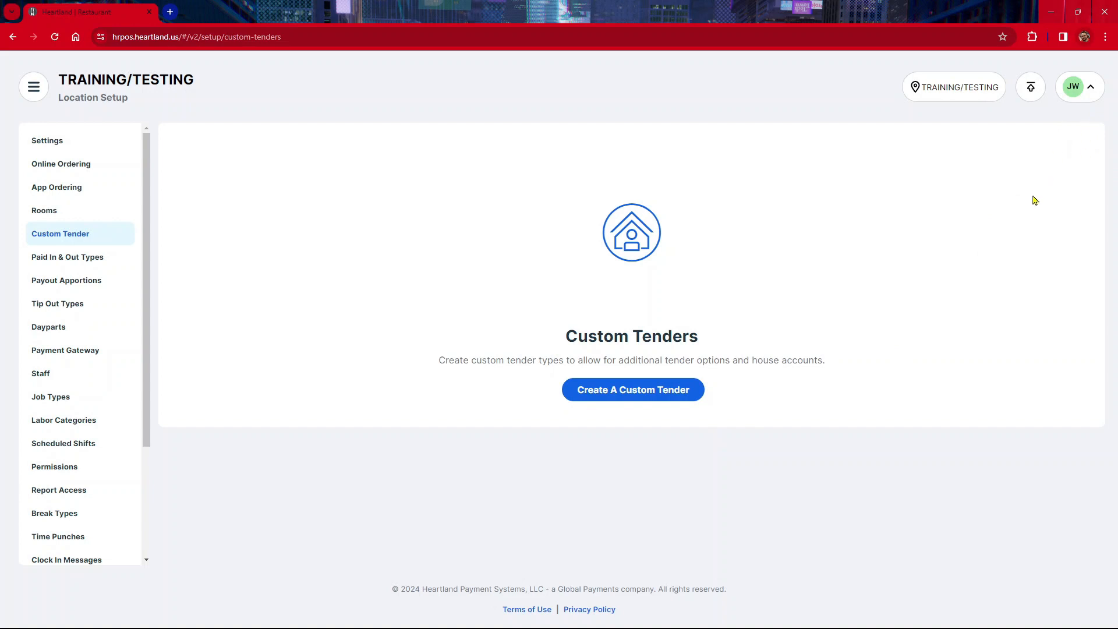
{"action": "left_click", "coordinate": [659, 405]}
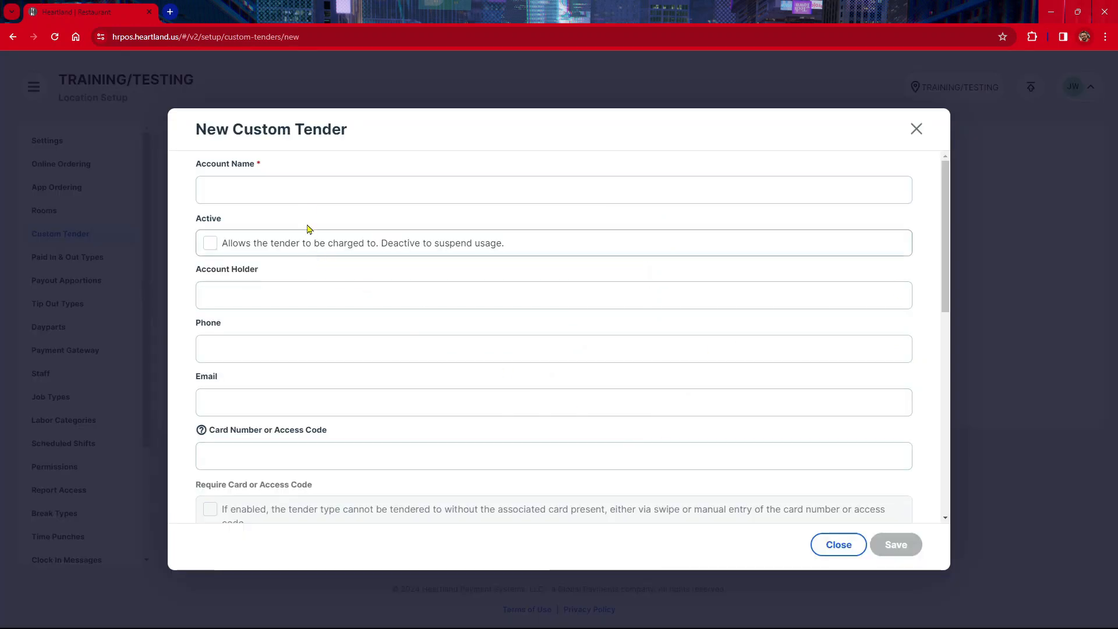
Step: Name the new tender's account ANTHEM and make it active so it can be charged to
{"action": "left_click", "coordinate": [308, 193]}
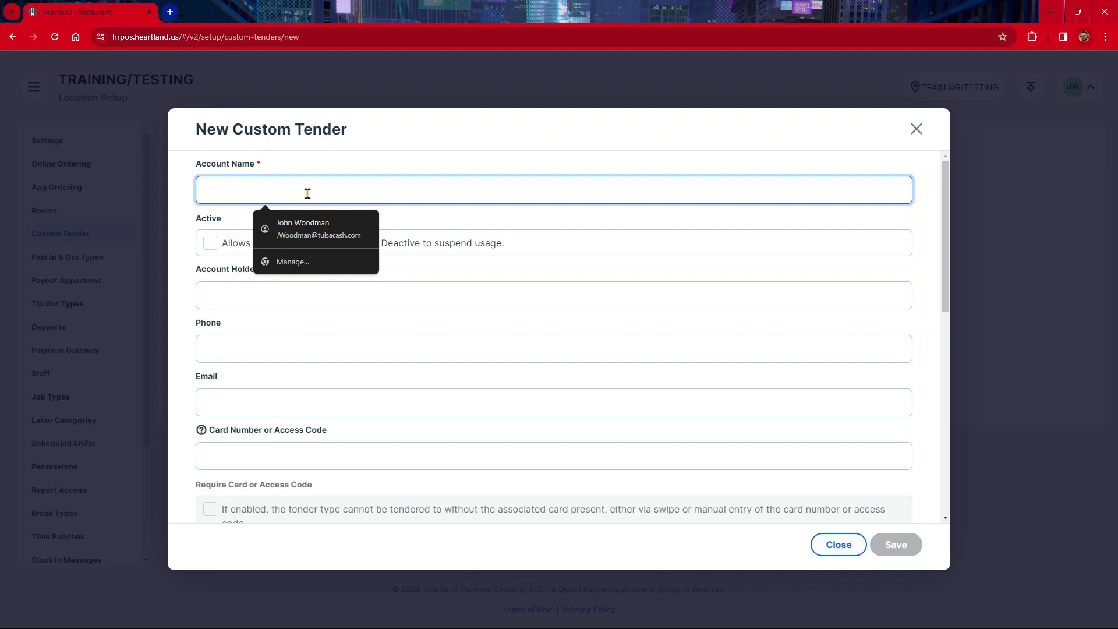
{"action": "type", "text": "anthem"}
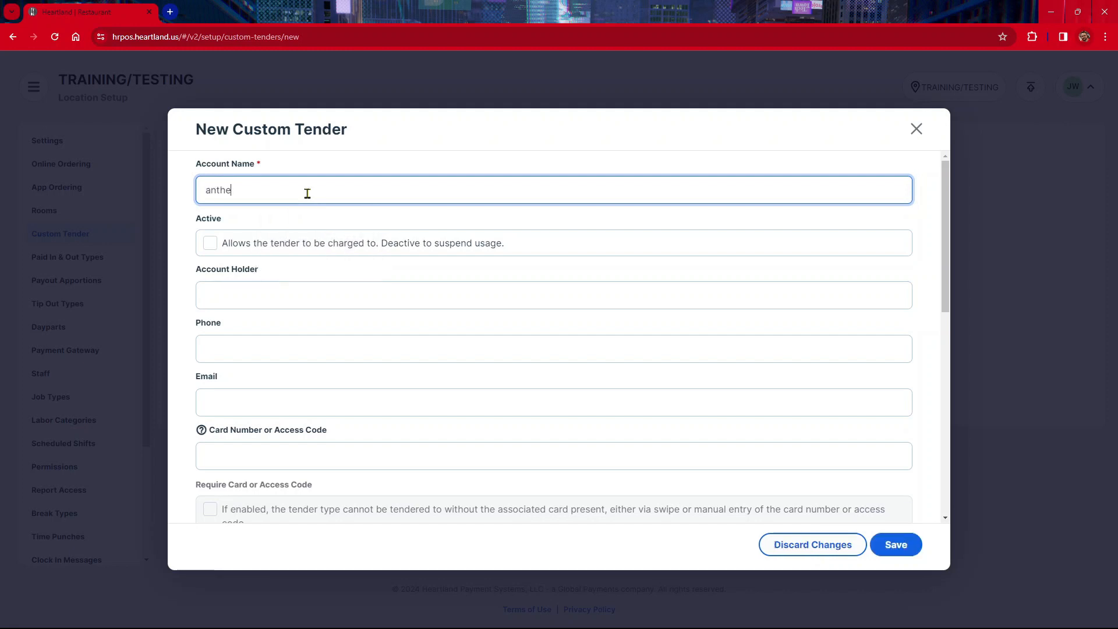
{"action": "key", "text": "BackSpace"}
{"action": "key", "text": "BackSpace"}
{"action": "key", "text": "BackSpace"}
{"action": "key", "text": "BackSpace"}
{"action": "key", "text": "BackSpace"}
{"action": "type", "text": "ANTHEM"}
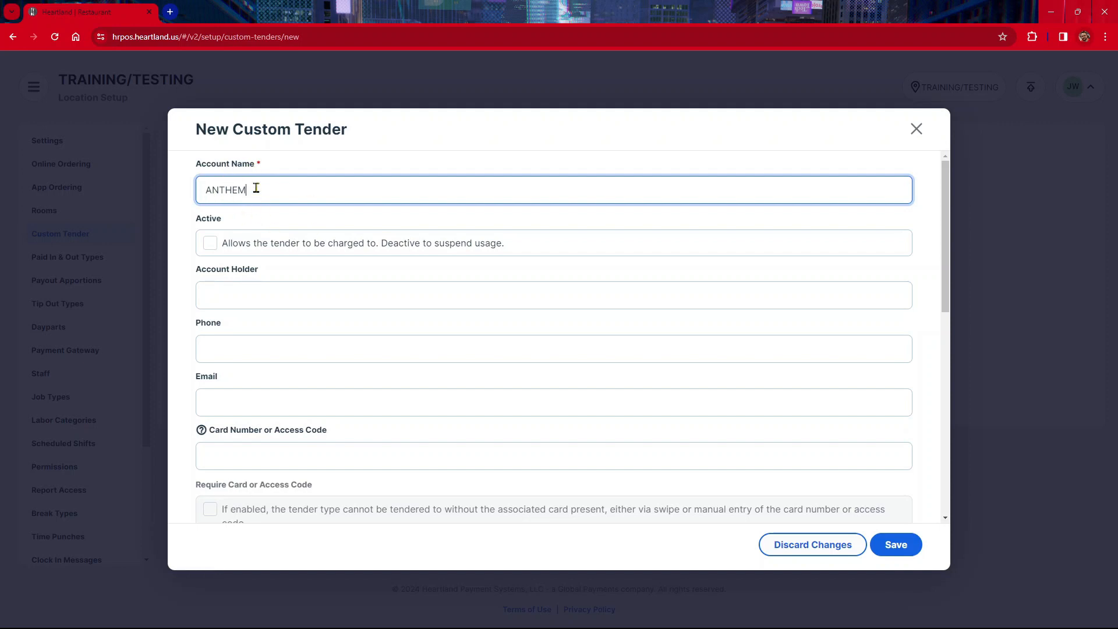
{"action": "left_click", "coordinate": [211, 244]}
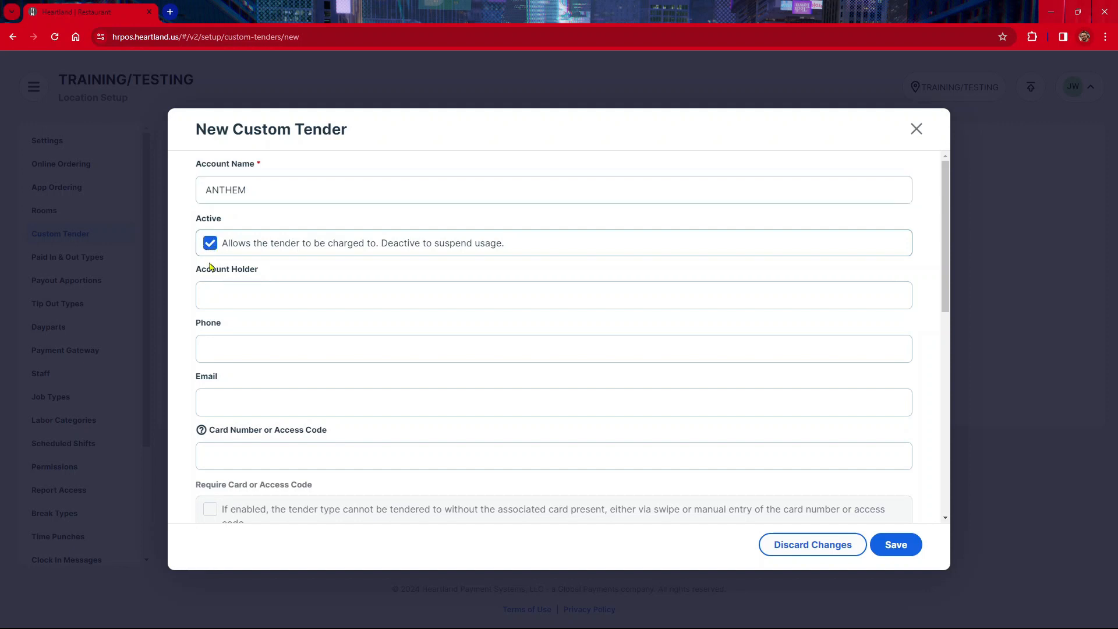
Step: Fill in the account holder's full name, phone number and e-mail address for the custom tender
{"action": "left_click", "coordinate": [242, 306]}
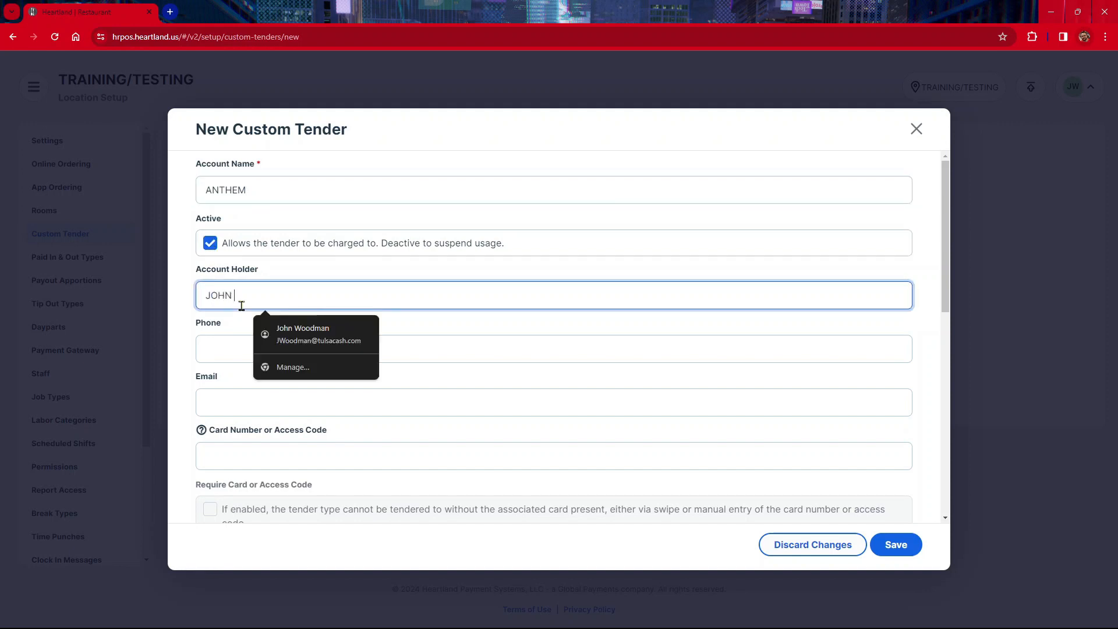
{"action": "left_click", "coordinate": [245, 355]}
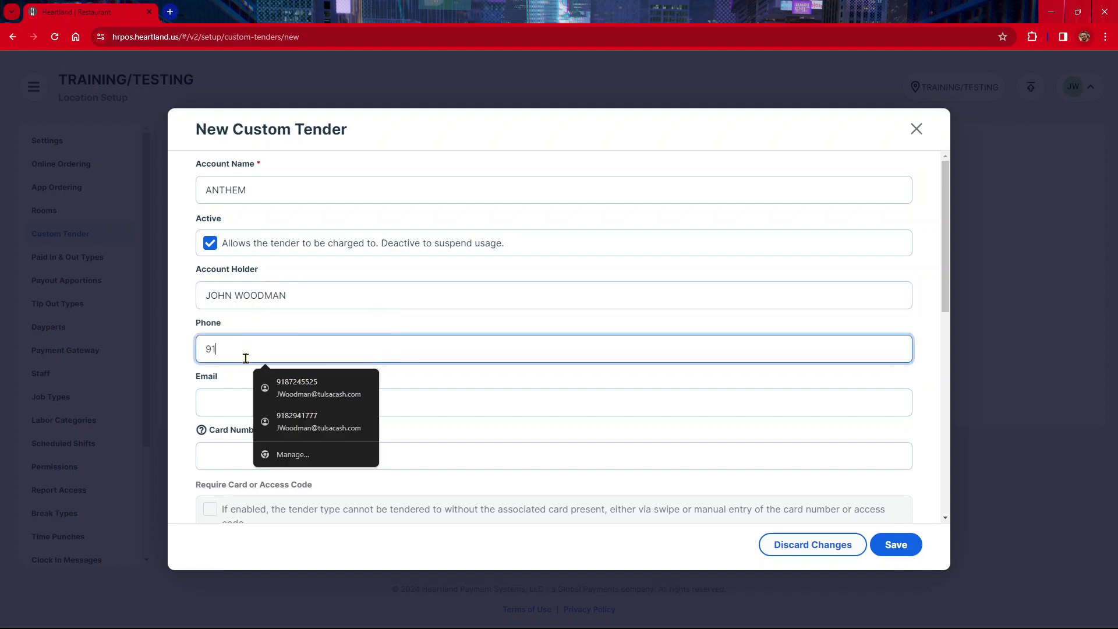
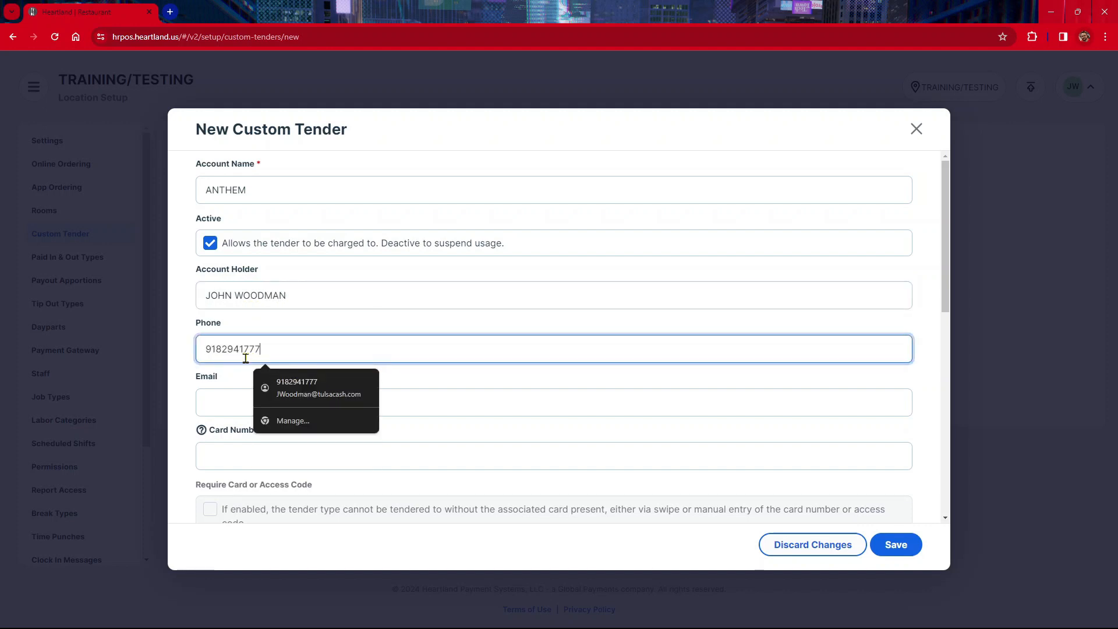
{"action": "left_click", "coordinate": [203, 393]}
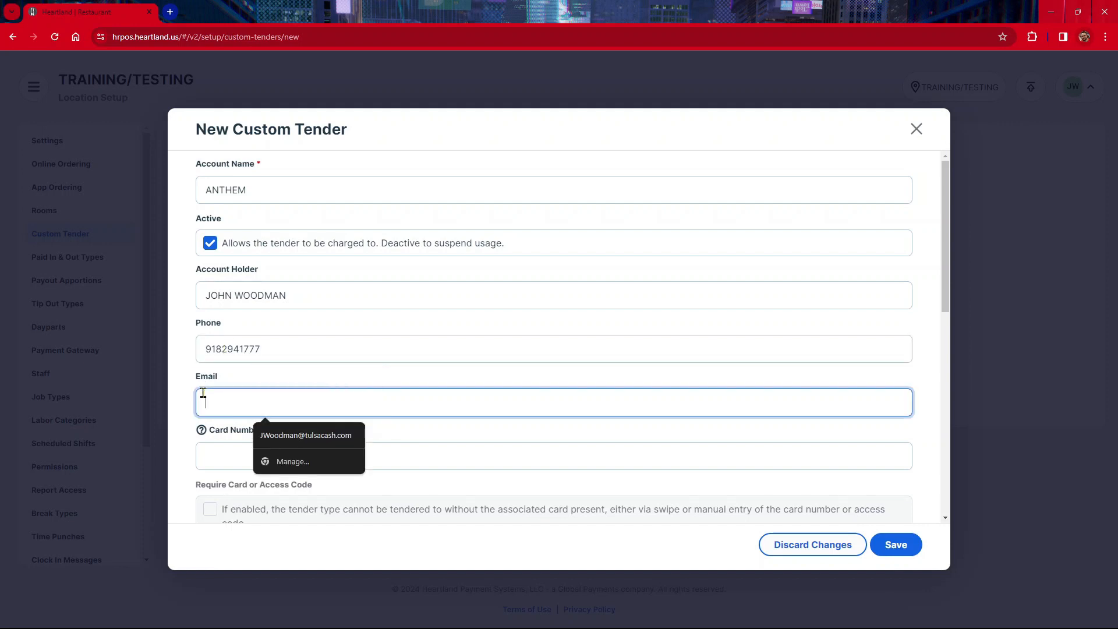
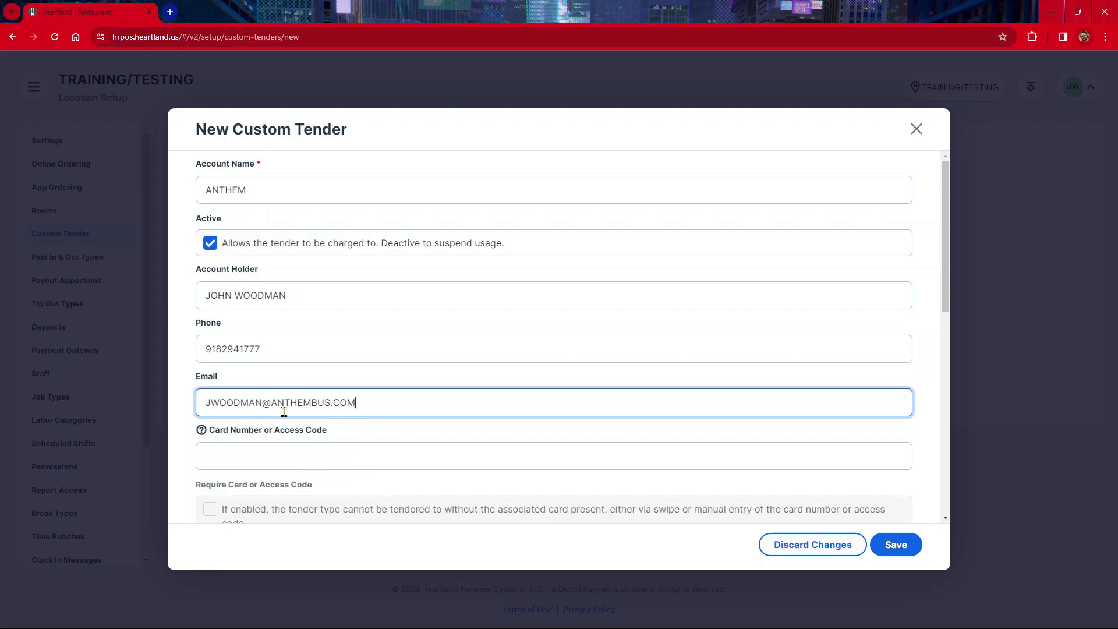
Step: Allow tipping on the custom tender and require a reference whenever it is used
{"action": "scroll", "coordinate": [380, 384], "scroll_direction": "down", "scroll_amount": 3}
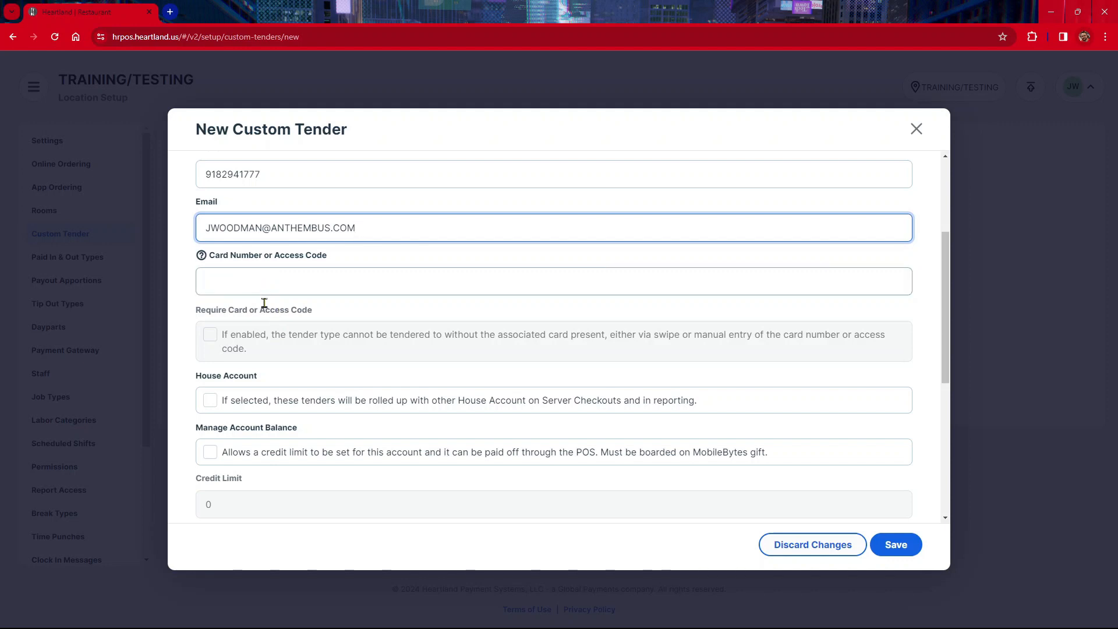
{"action": "scroll", "coordinate": [265, 315], "scroll_direction": "down", "scroll_amount": 1}
{"action": "scroll", "coordinate": [265, 315], "scroll_direction": "down", "scroll_amount": 2}
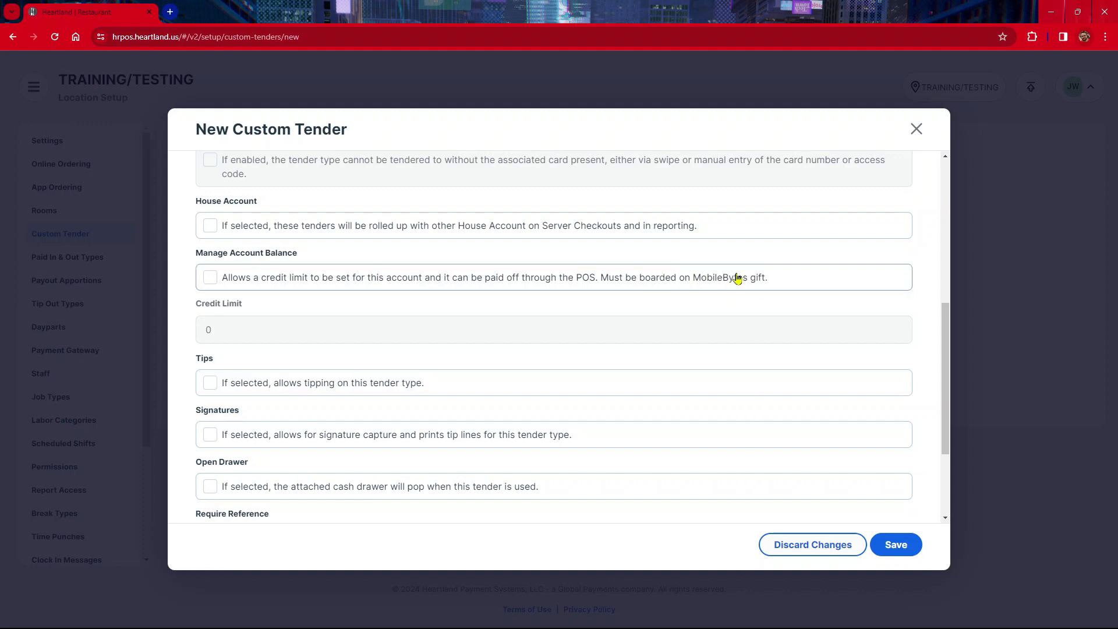
{"action": "scroll", "coordinate": [537, 290], "scroll_direction": "down", "scroll_amount": 1}
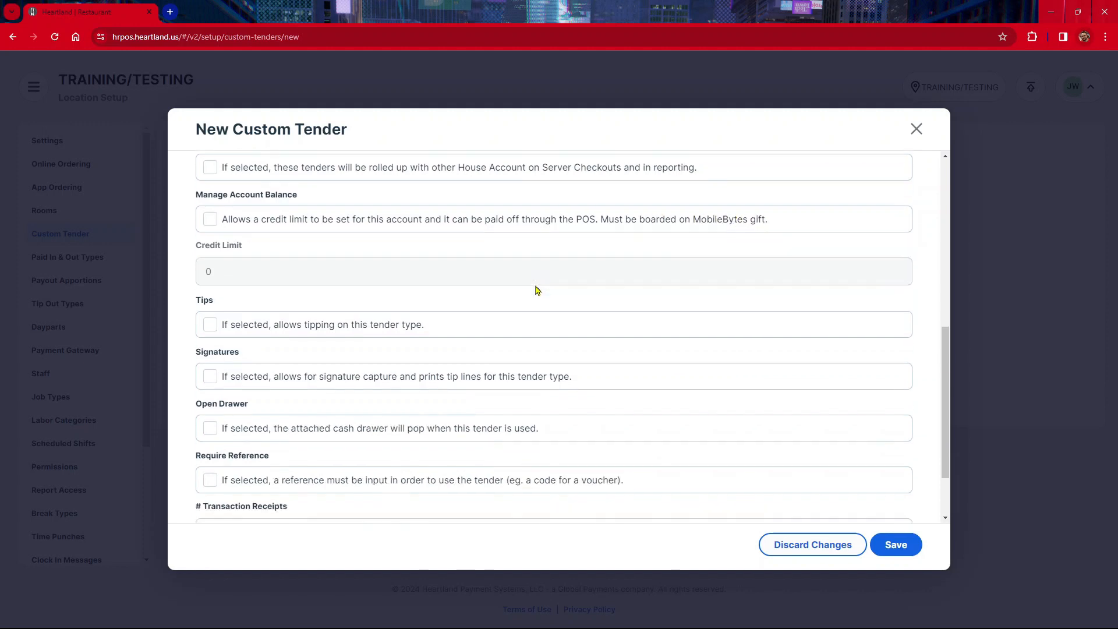
{"action": "scroll", "coordinate": [536, 289], "scroll_direction": "down", "scroll_amount": 2}
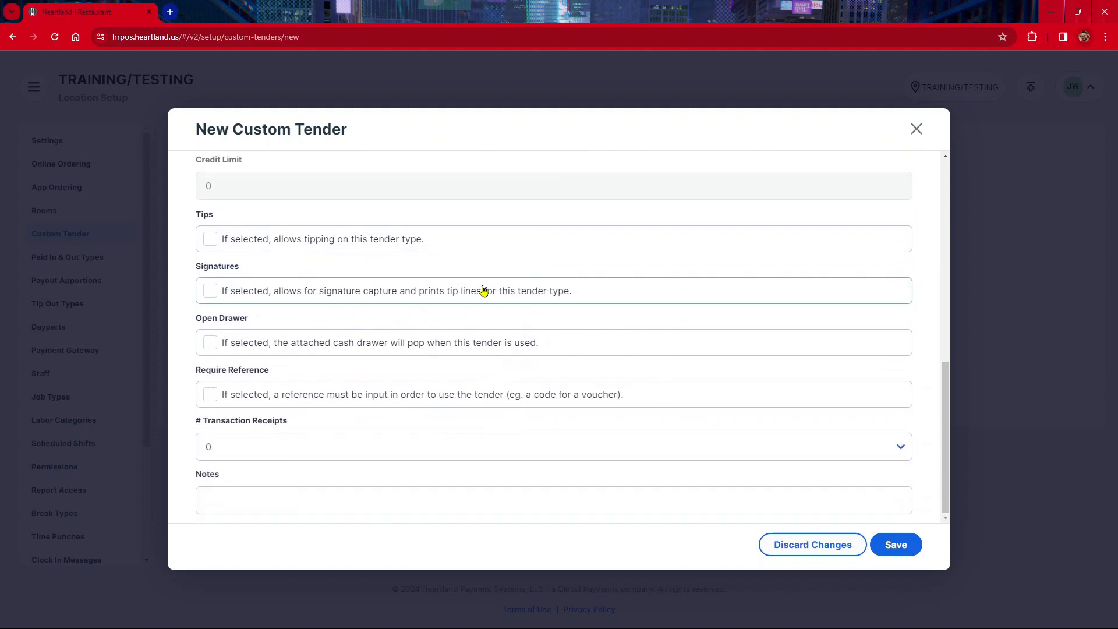
{"action": "left_click", "coordinate": [210, 240]}
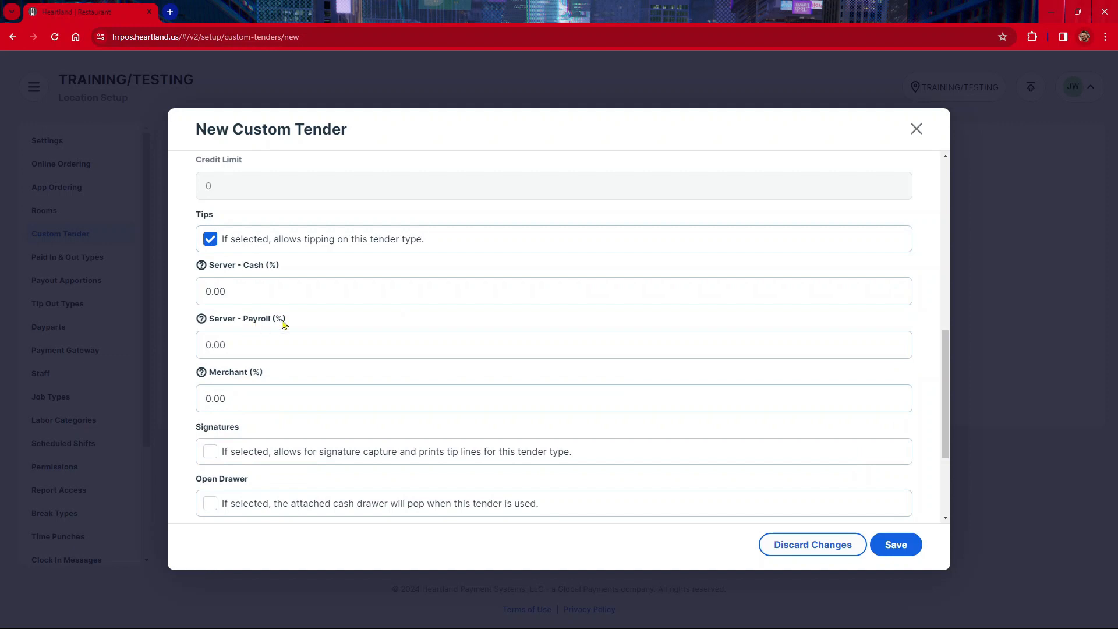
{"action": "scroll", "coordinate": [284, 324], "scroll_direction": "down", "scroll_amount": 1}
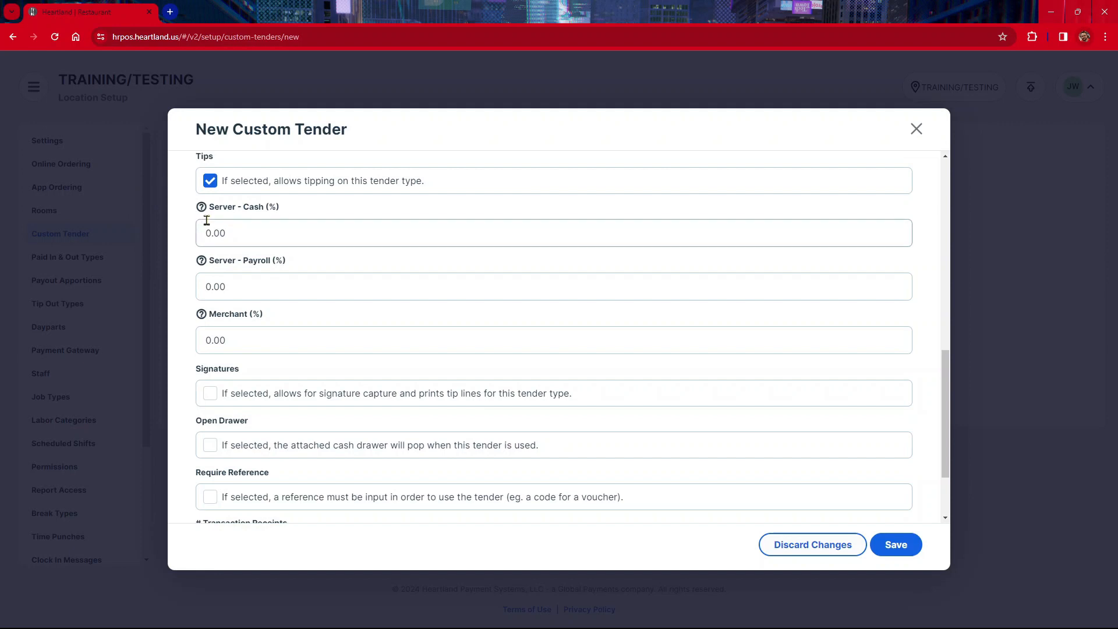
{"action": "mouse_move", "coordinate": [201, 214]}
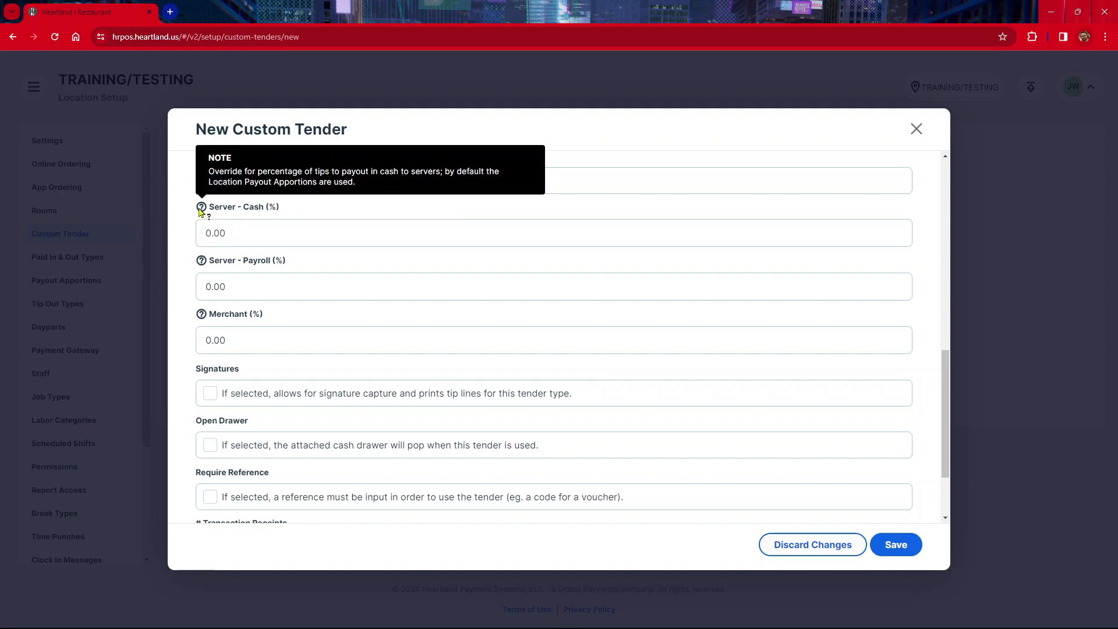
{"action": "scroll", "coordinate": [311, 242], "scroll_direction": "down", "scroll_amount": 2}
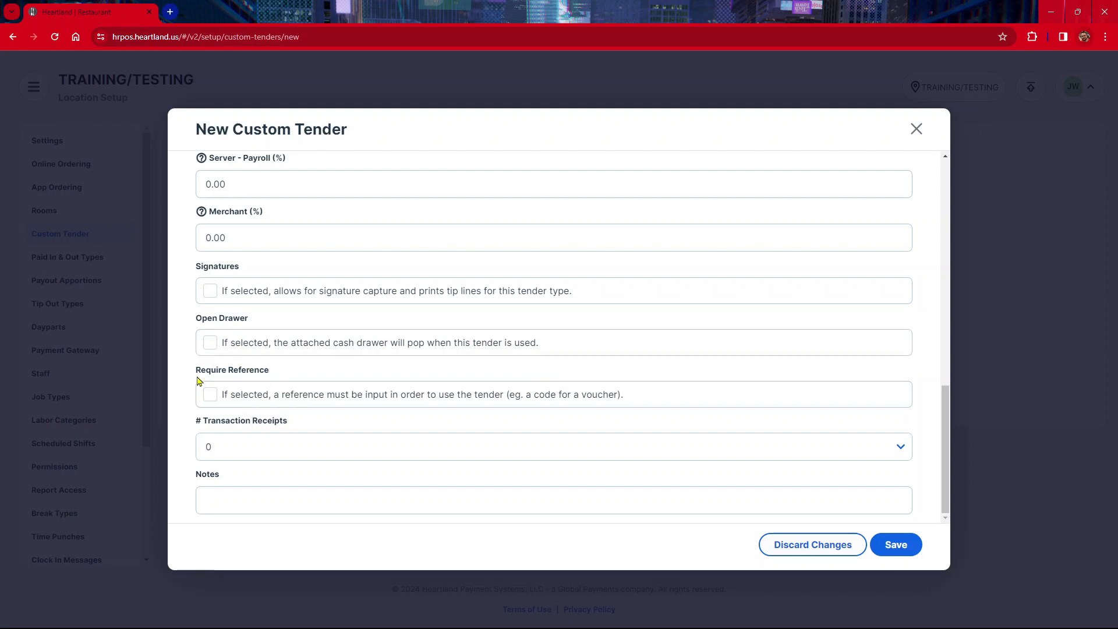
{"action": "left_click", "coordinate": [210, 395]}
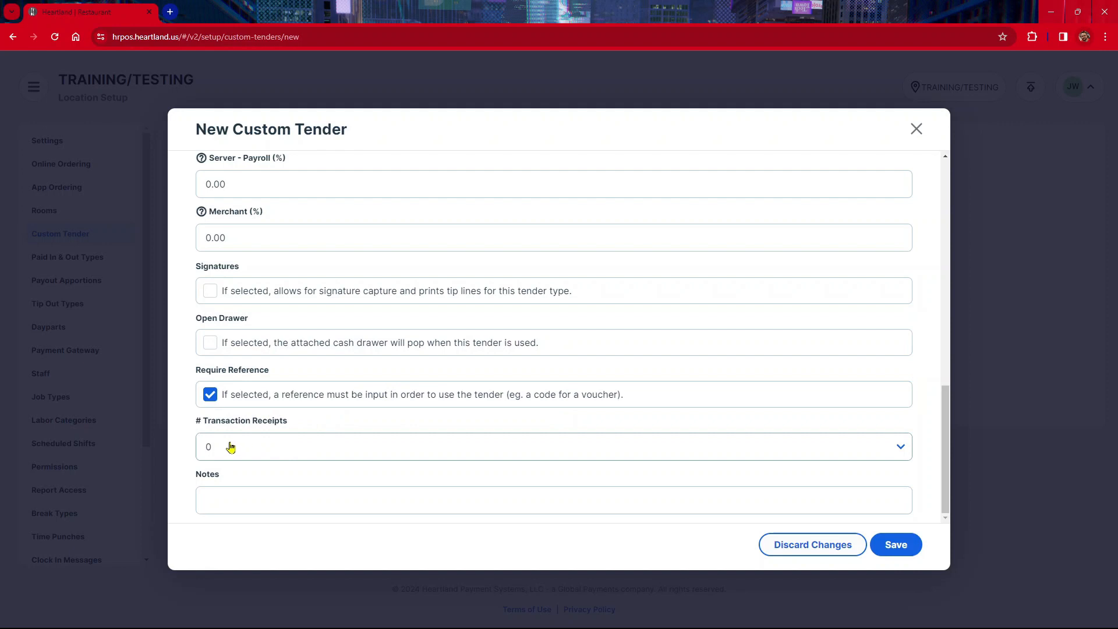
Step: Set the number of transaction receipts to 2, then save the ANTHEM tender and close its form
{"action": "left_click", "coordinate": [490, 451]}
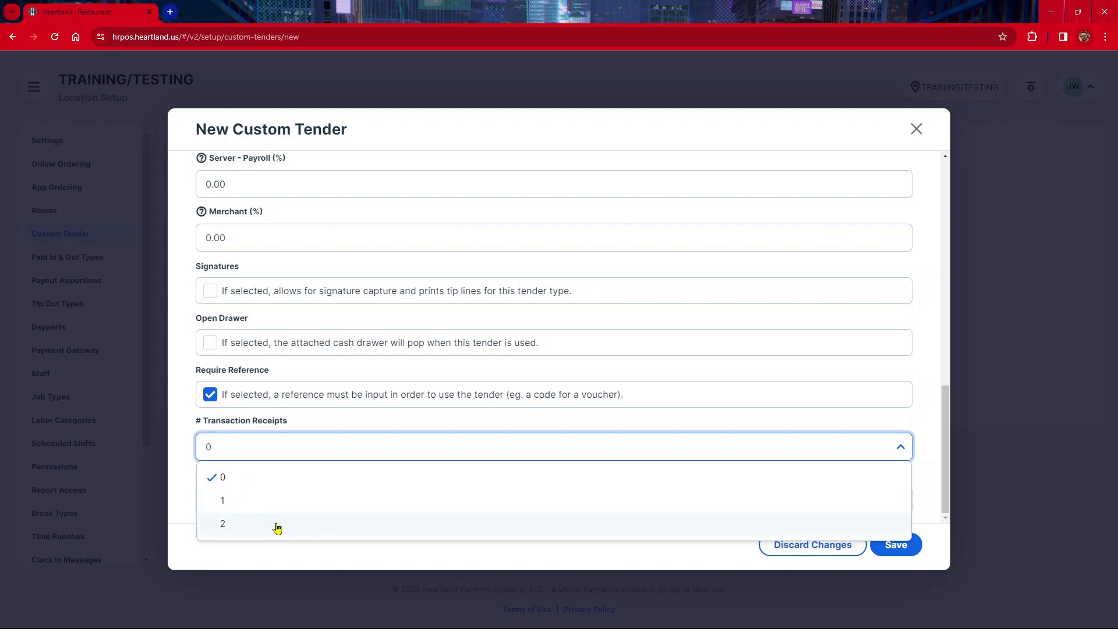
{"action": "left_click", "coordinate": [302, 430]}
{"action": "left_click", "coordinate": [308, 498]}
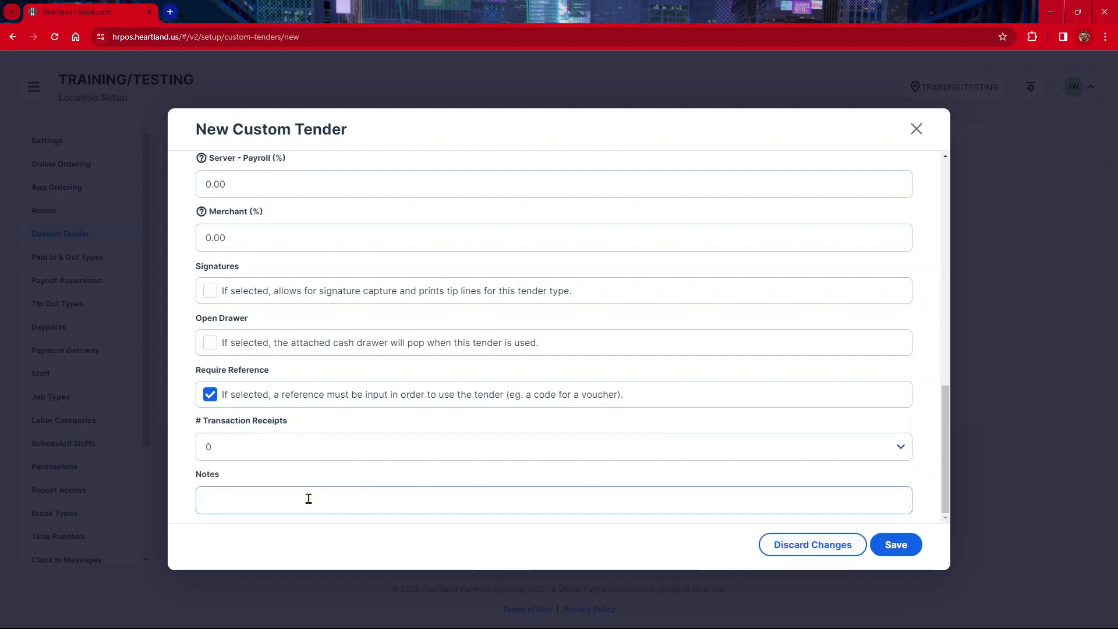
{"action": "left_click", "coordinate": [309, 499]}
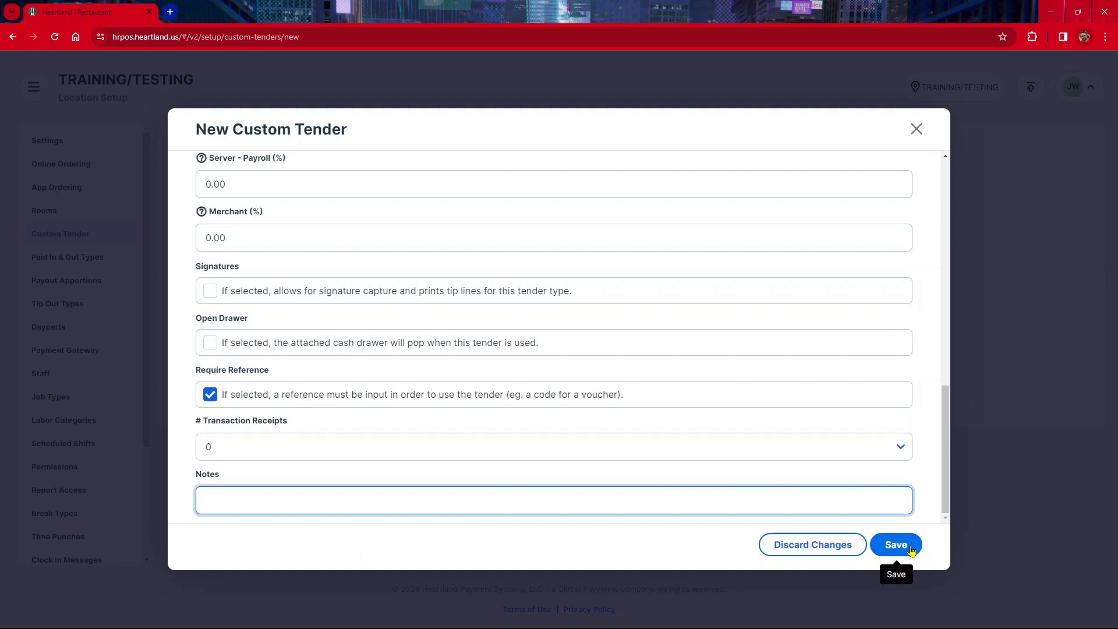
{"action": "left_click", "coordinate": [466, 457]}
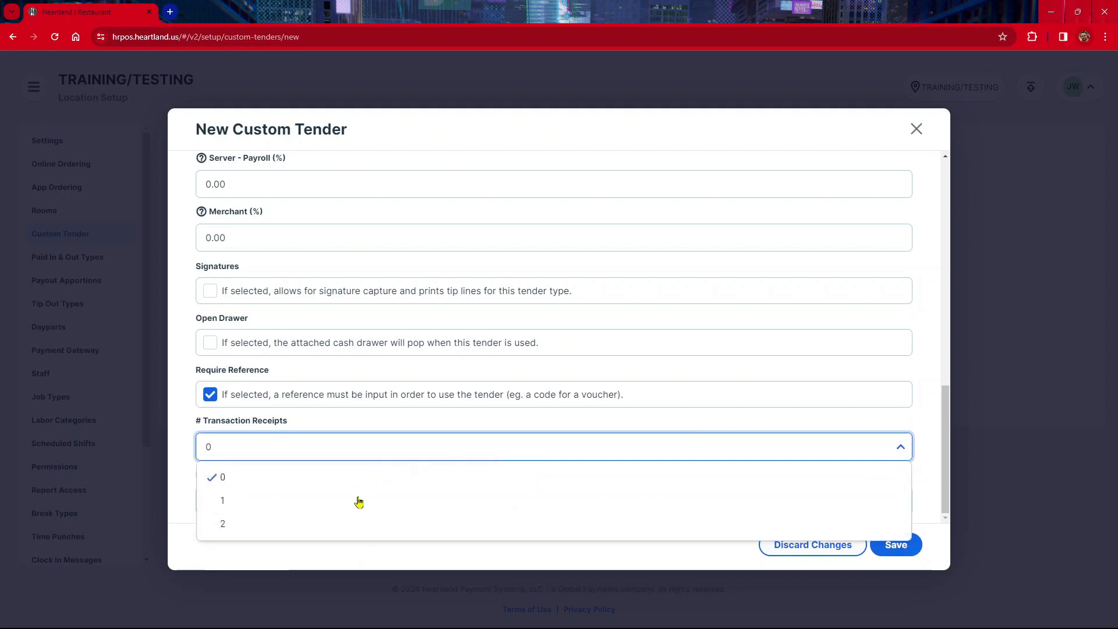
{"action": "left_click", "coordinate": [358, 516]}
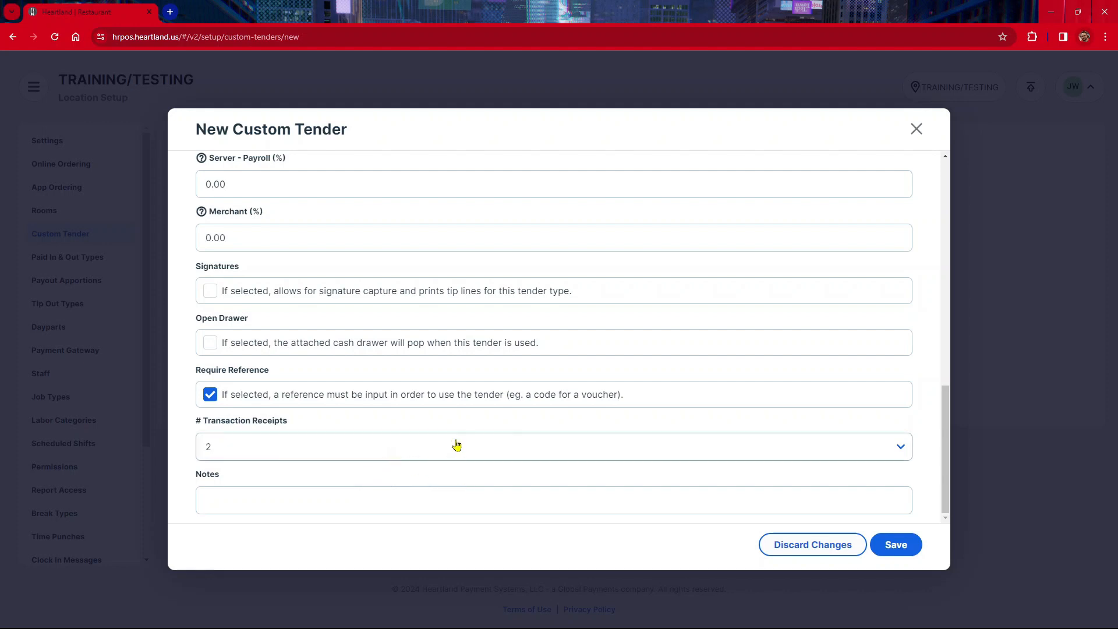
{"action": "left_click", "coordinate": [913, 547]}
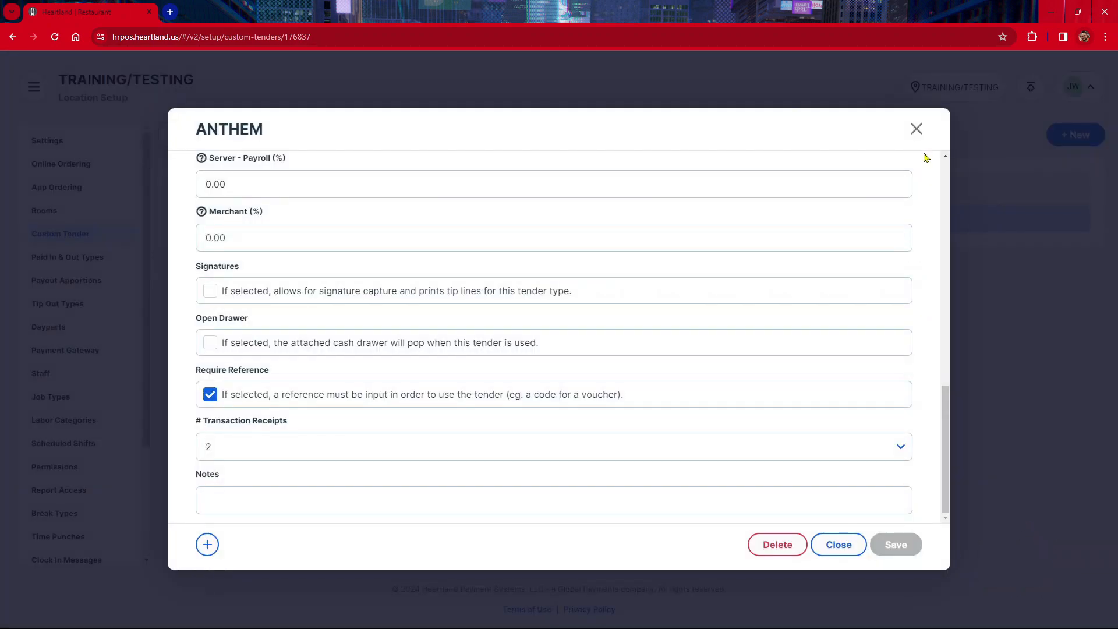
{"action": "left_click", "coordinate": [917, 130]}
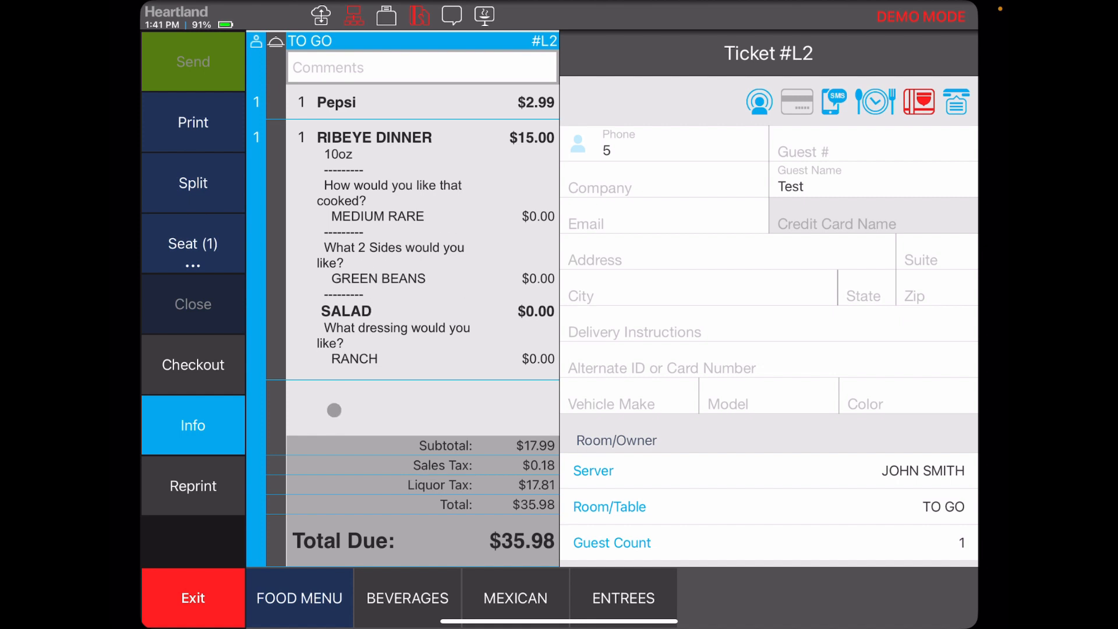
Step: In the Heartland POS app, check out ticket #L2 for $35.98 with the ANTHEM tender, entering Food as the reference
{"action": "left_click", "coordinate": [204, 365]}
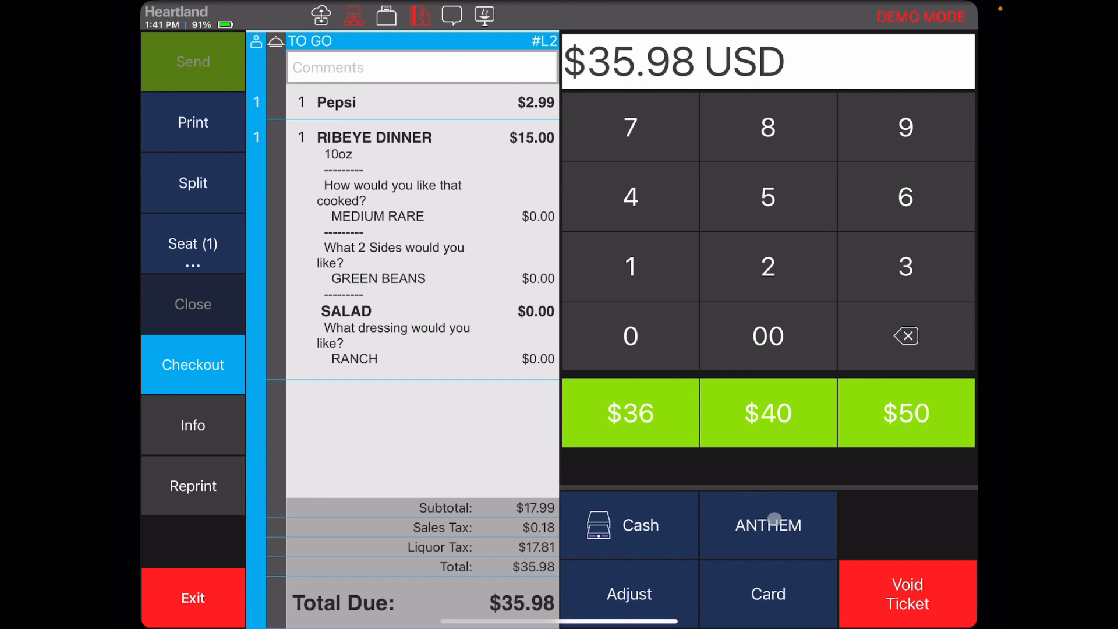
{"action": "left_click", "coordinate": [772, 516]}
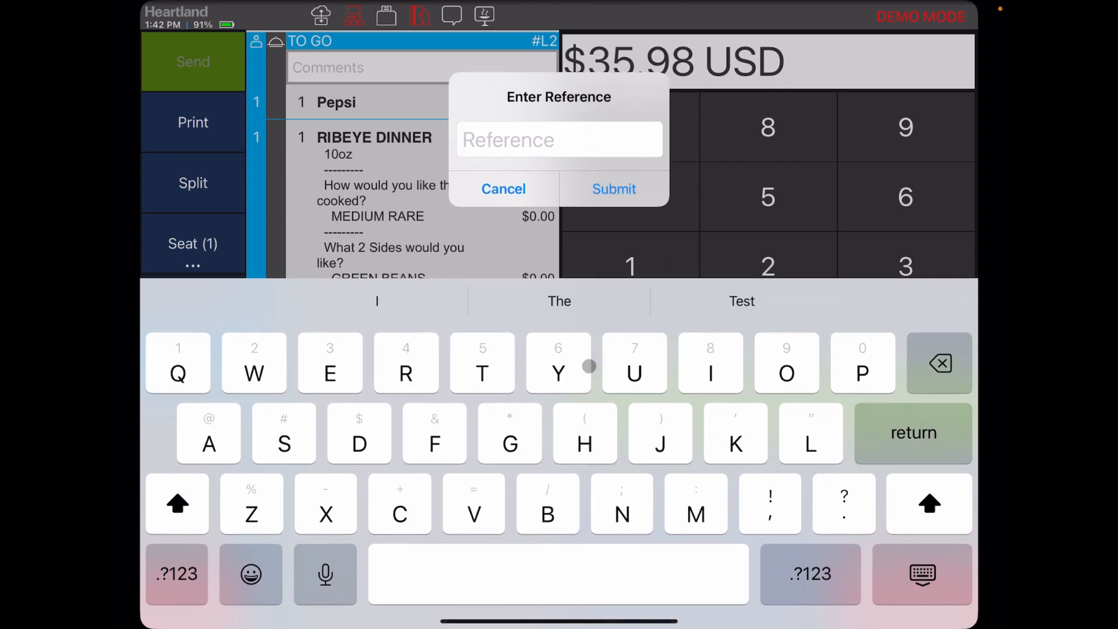
{"action": "type", "text": "Food"}
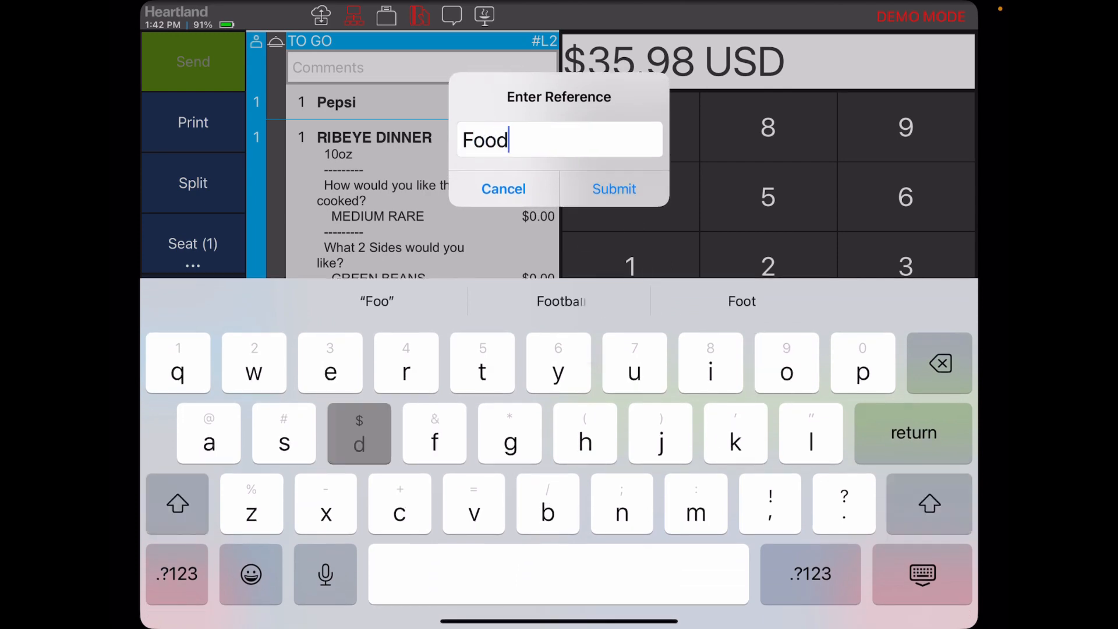
{"action": "key", "text": "Return"}
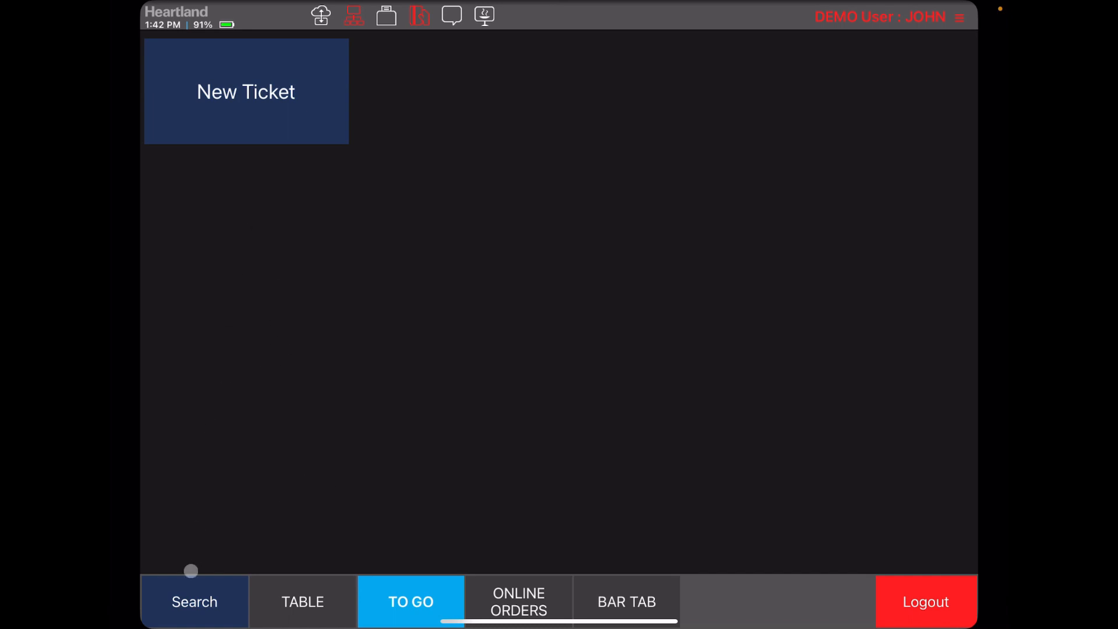
Step: Find and open closed ticket #L2 and add a $5.00 tip to its ANTHEM payment
{"action": "left_click", "coordinate": [187, 599]}
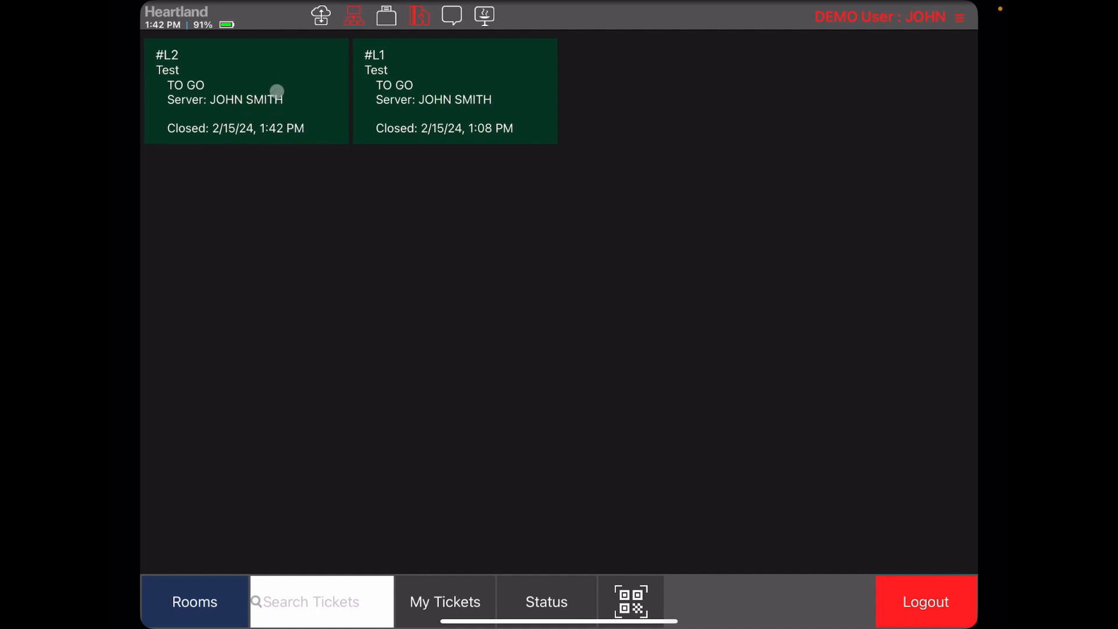
{"action": "left_click", "coordinate": [275, 89]}
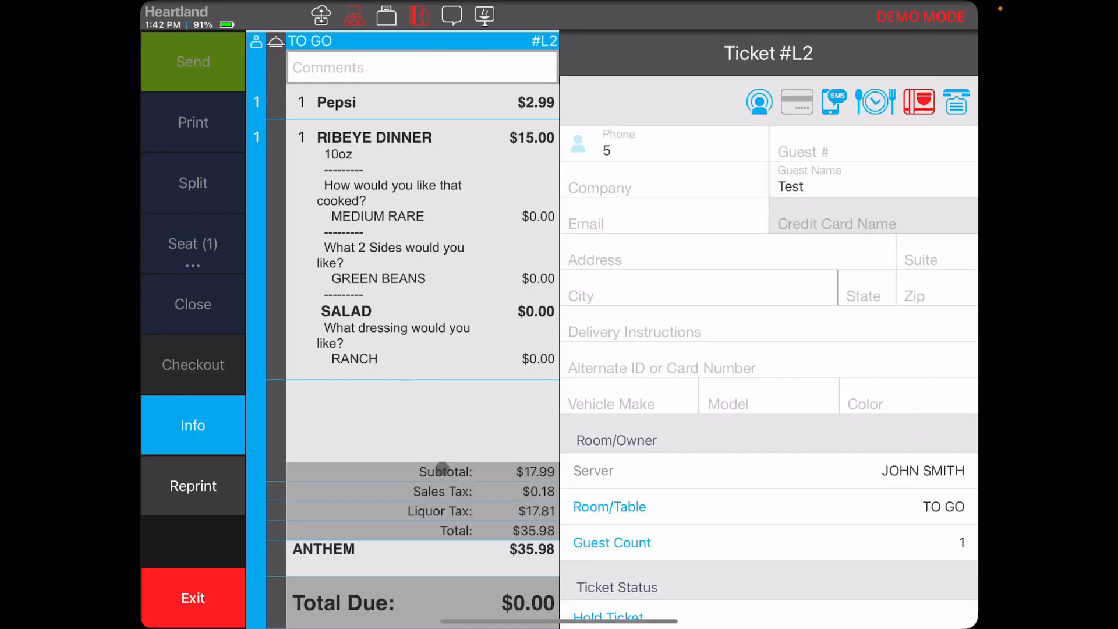
{"action": "left_click", "coordinate": [435, 559]}
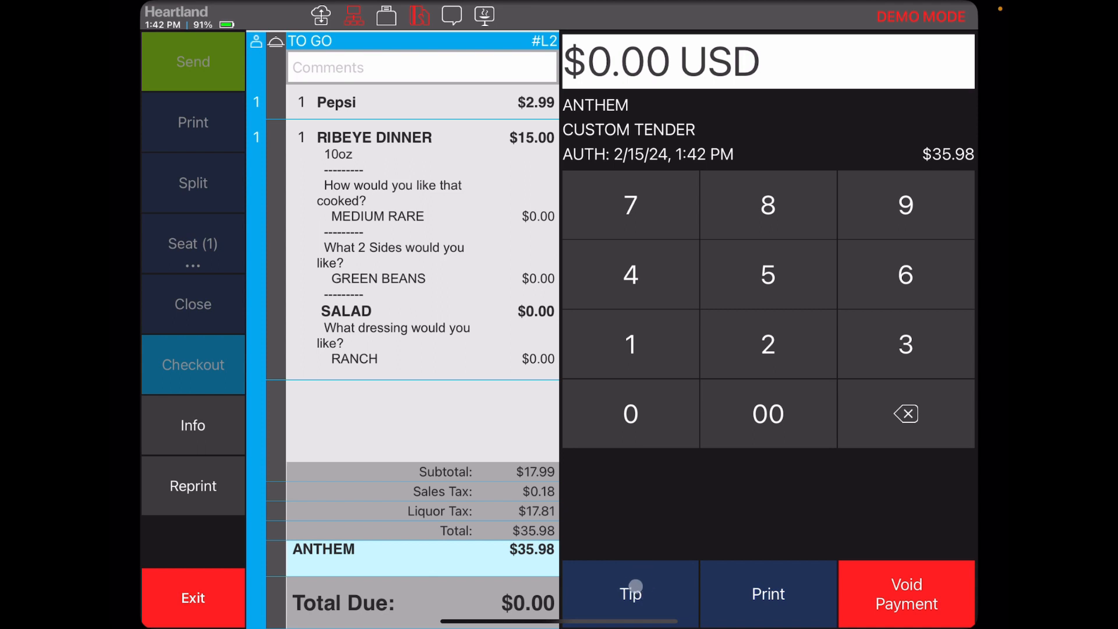
{"action": "left_click", "coordinate": [781, 269]}
{"action": "left_click", "coordinate": [756, 417]}
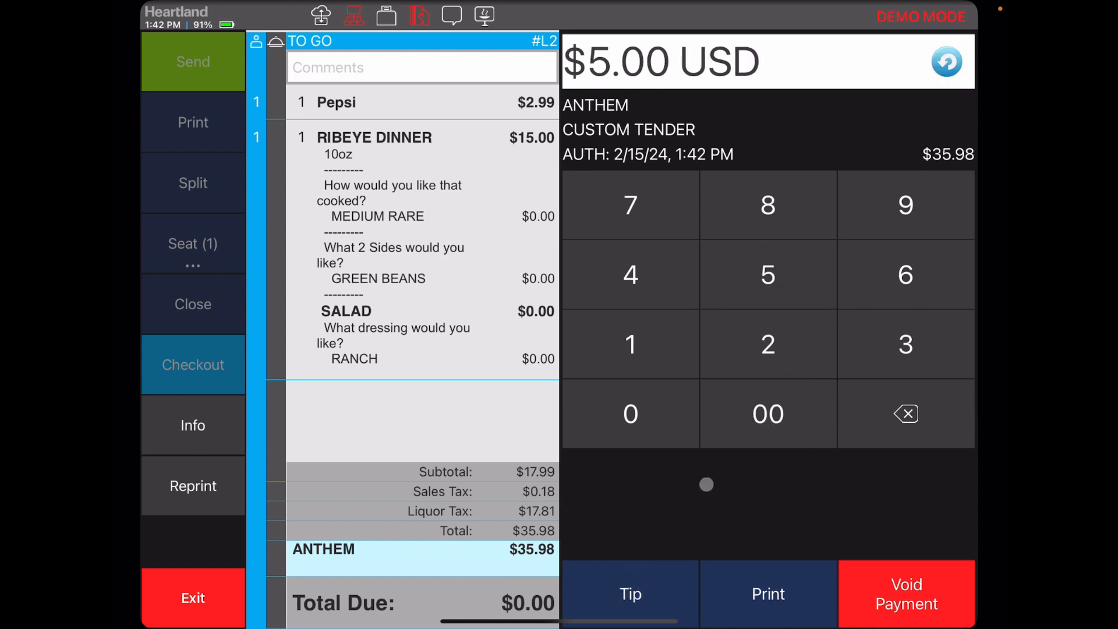
{"action": "left_click", "coordinate": [665, 567]}
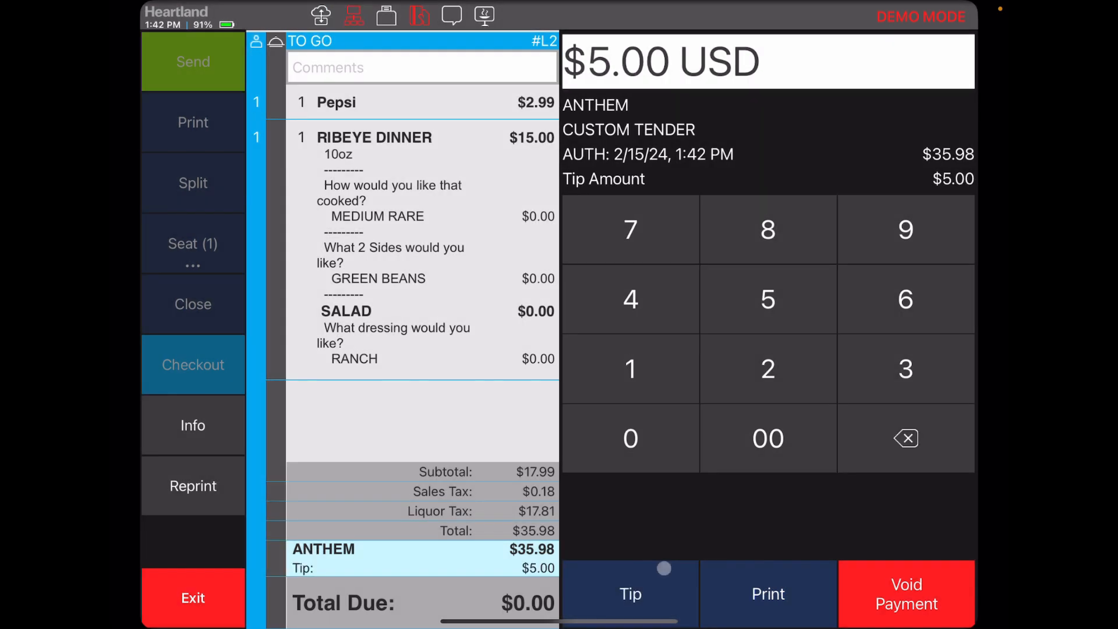